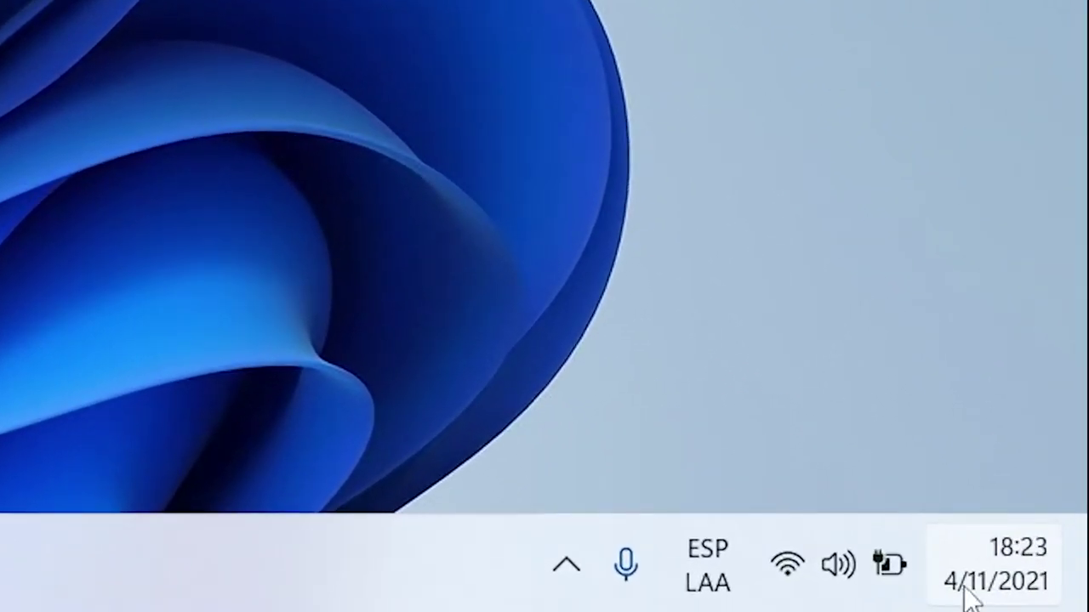
- Open the Windows date and time settings and turn off Ajustar hora automáticamente
{"action": "mouse_move", "coordinate": [998, 576]}
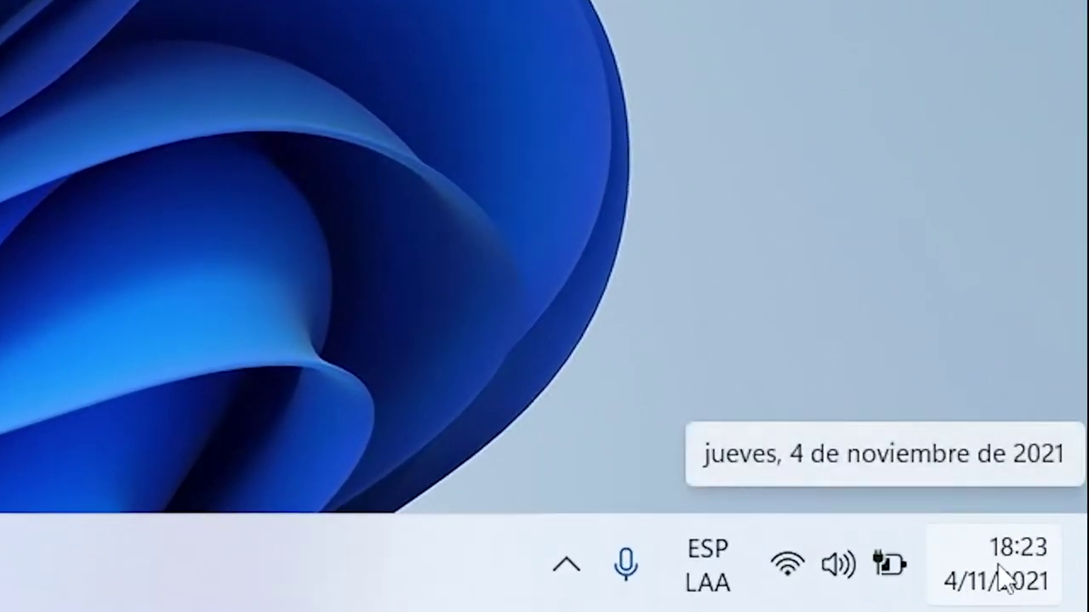
{"action": "right_click", "coordinate": [987, 577]}
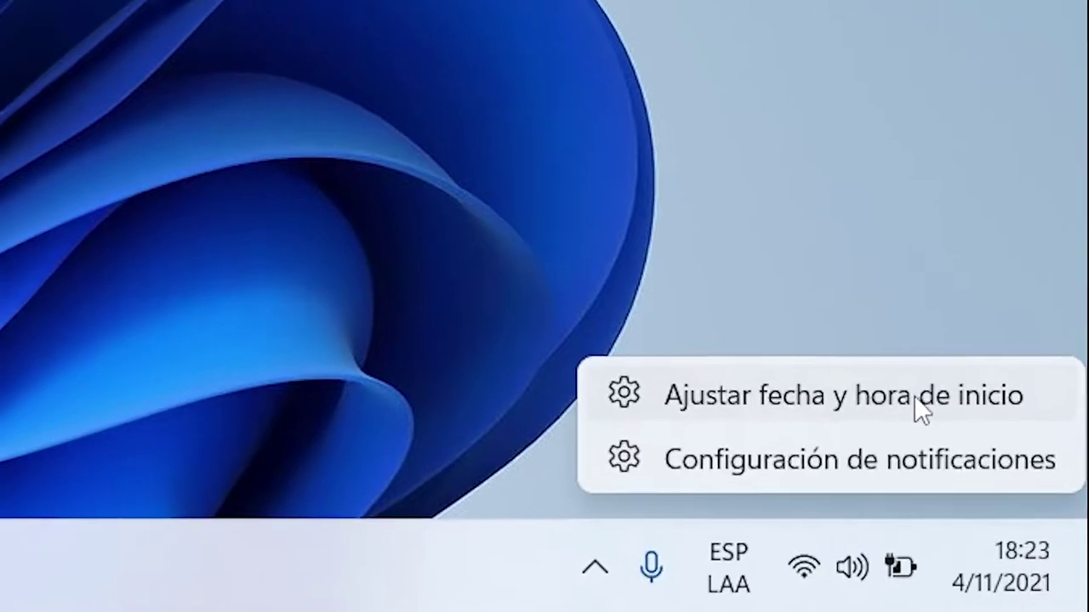
{"action": "left_click", "coordinate": [919, 384]}
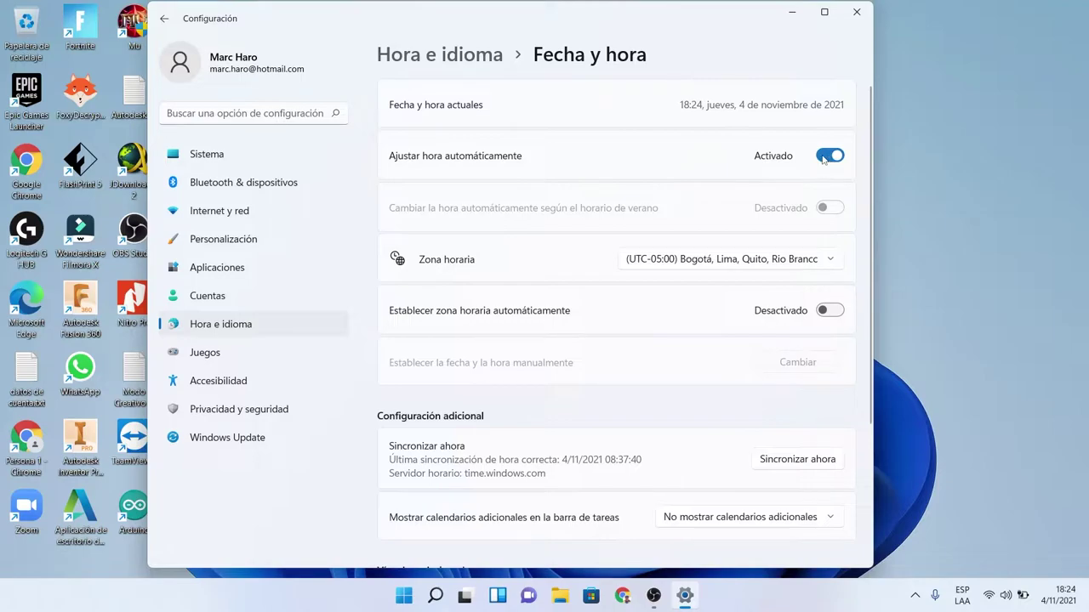
{"action": "left_click", "coordinate": [827, 156]}
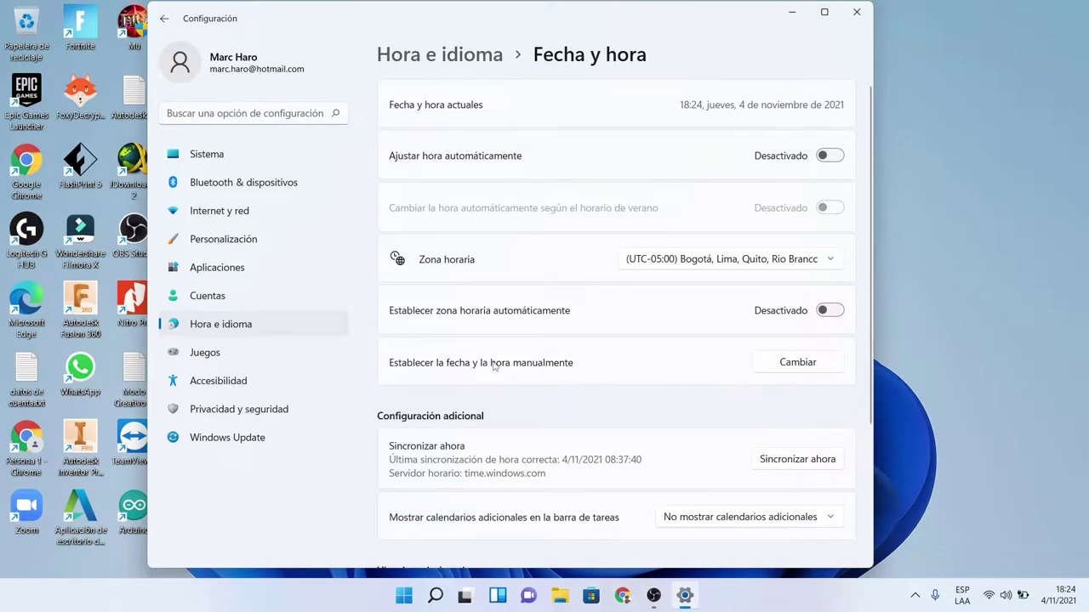
- Manually set the system date's month to octubre, apply the change, and minimize the Configuración window
{"action": "left_click", "coordinate": [795, 365]}
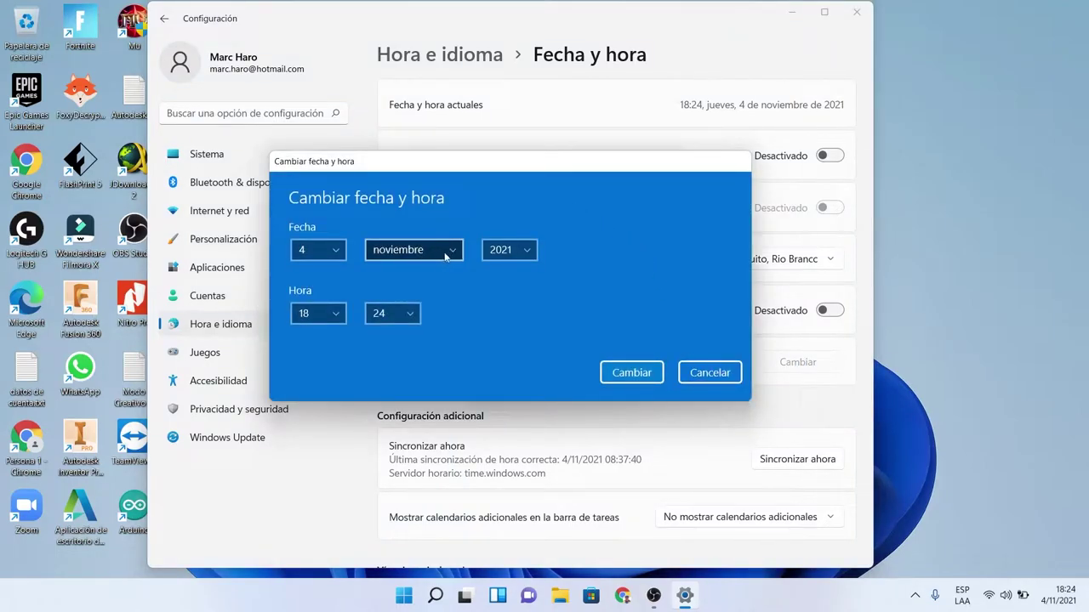
{"action": "left_click", "coordinate": [455, 251]}
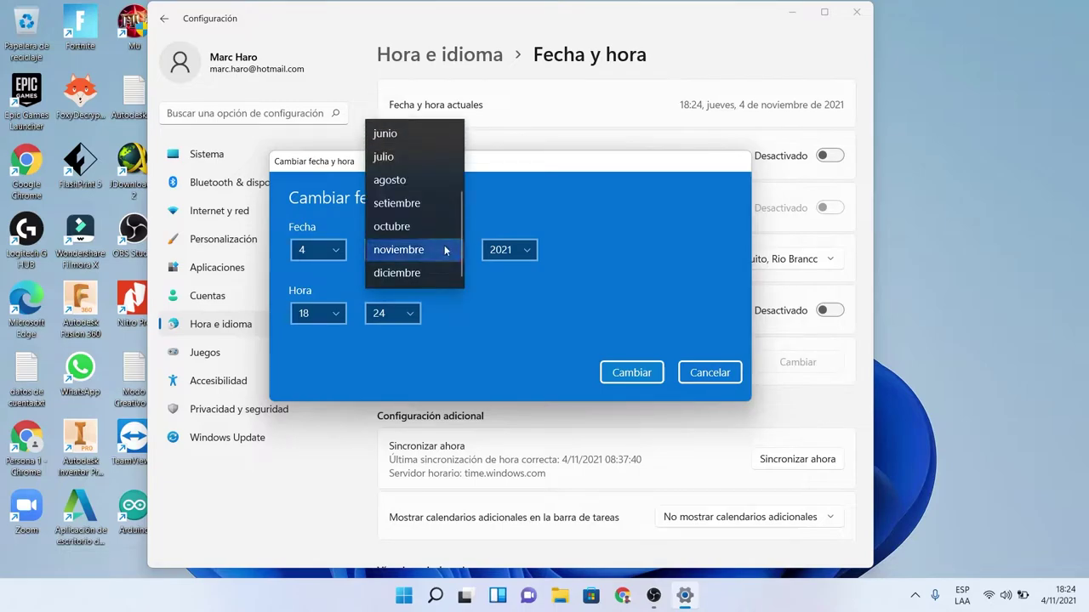
{"action": "left_click", "coordinate": [410, 227]}
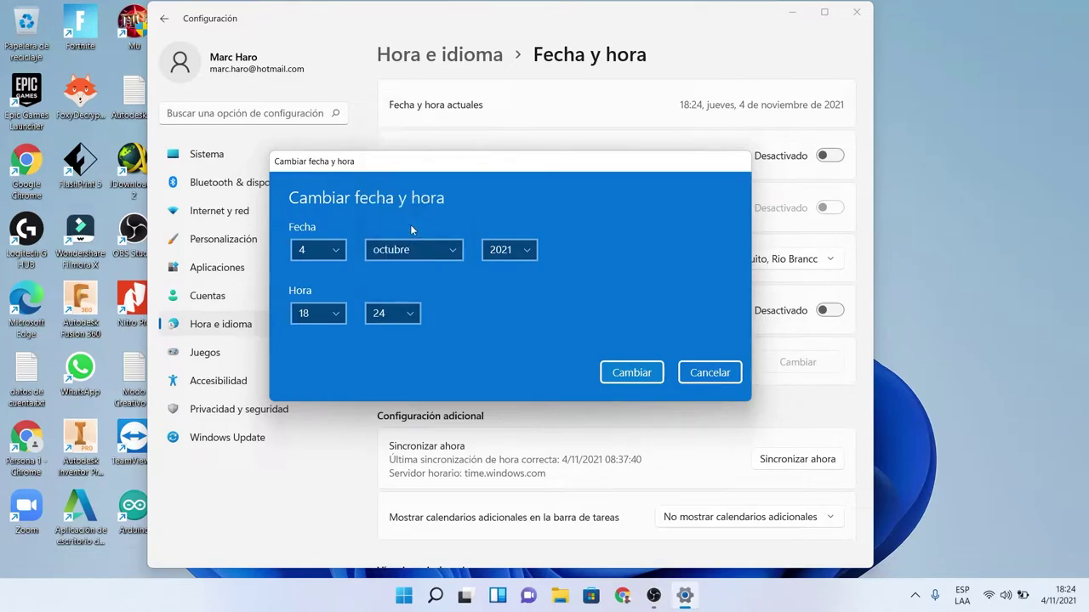
{"action": "left_click", "coordinate": [629, 374]}
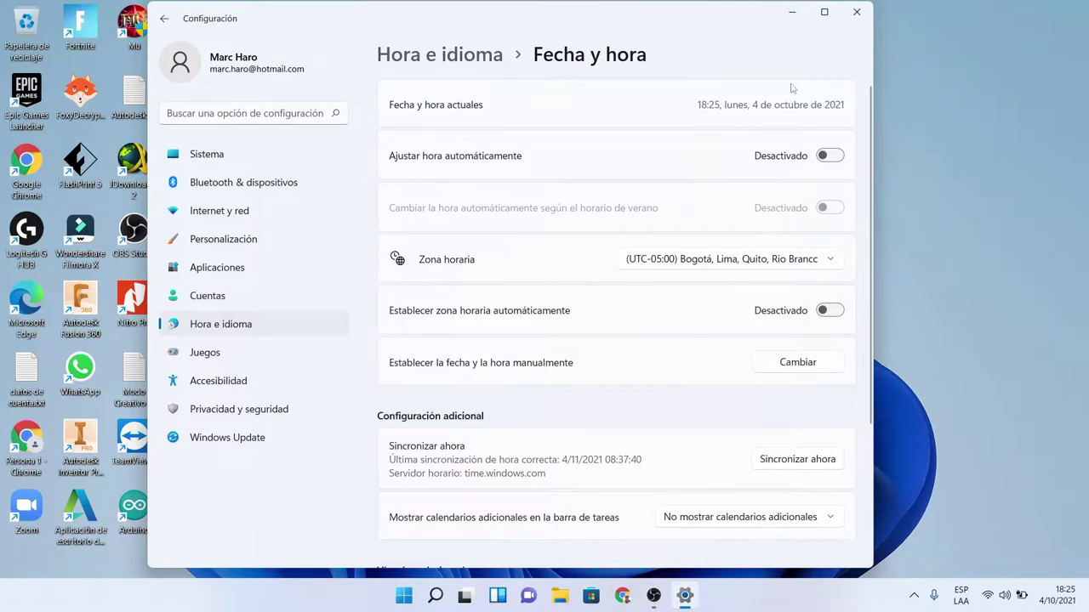
{"action": "left_click", "coordinate": [791, 14]}
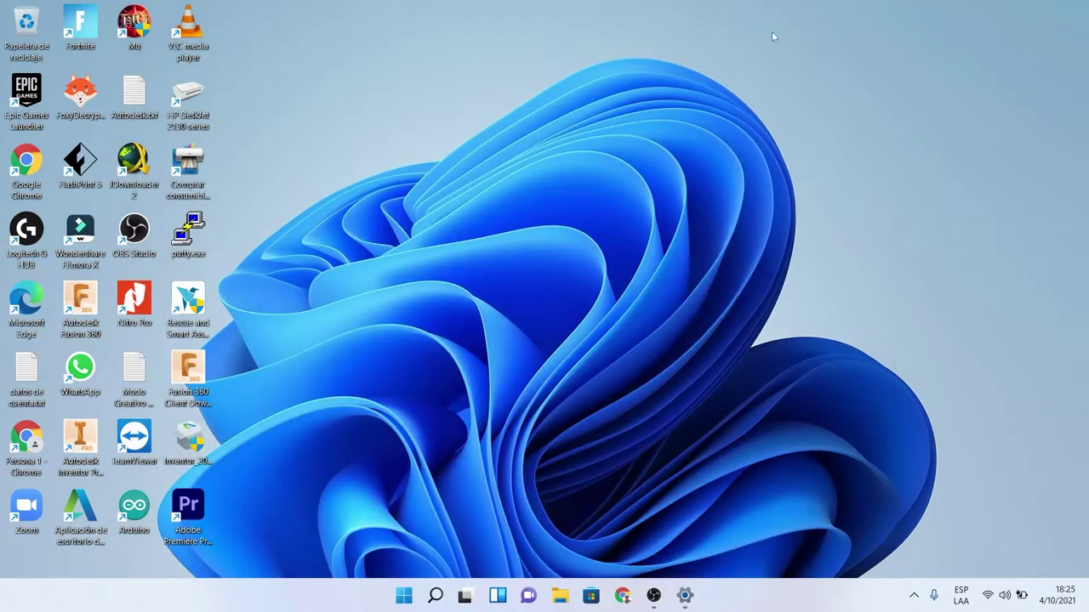
- Search Windows for "recor" and open Herramienta Recortes
{"action": "left_click", "coordinate": [403, 598]}
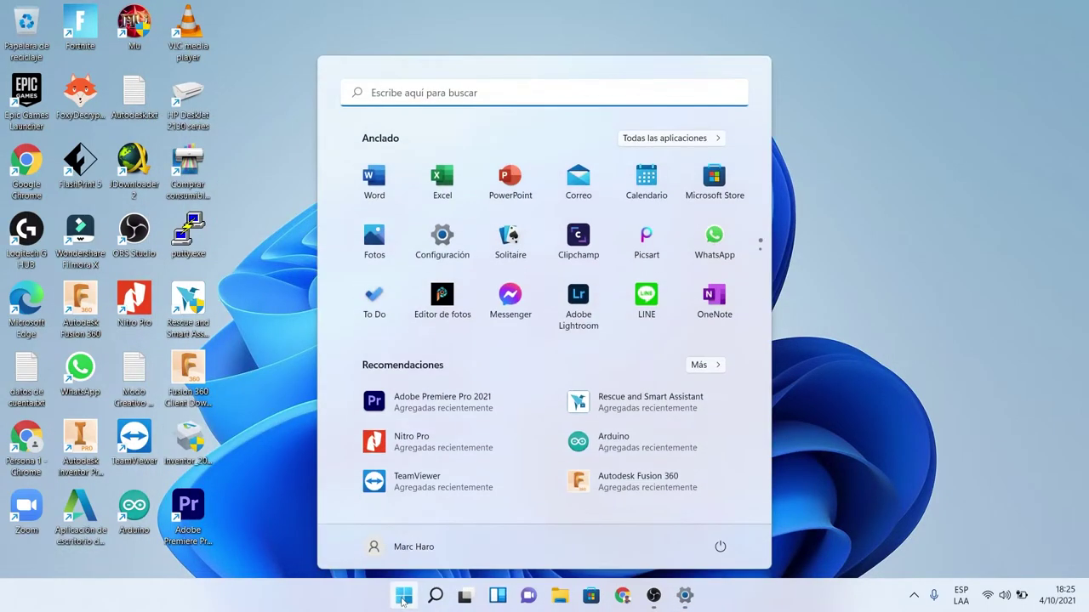
{"action": "left_click", "coordinate": [466, 94]}
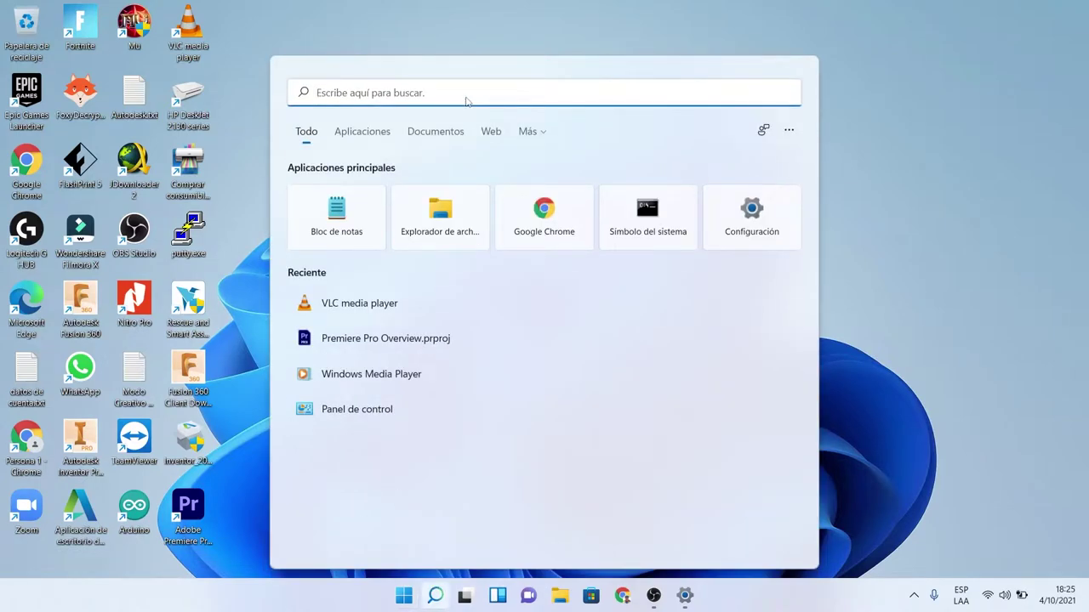
{"action": "type", "text": "recor"}
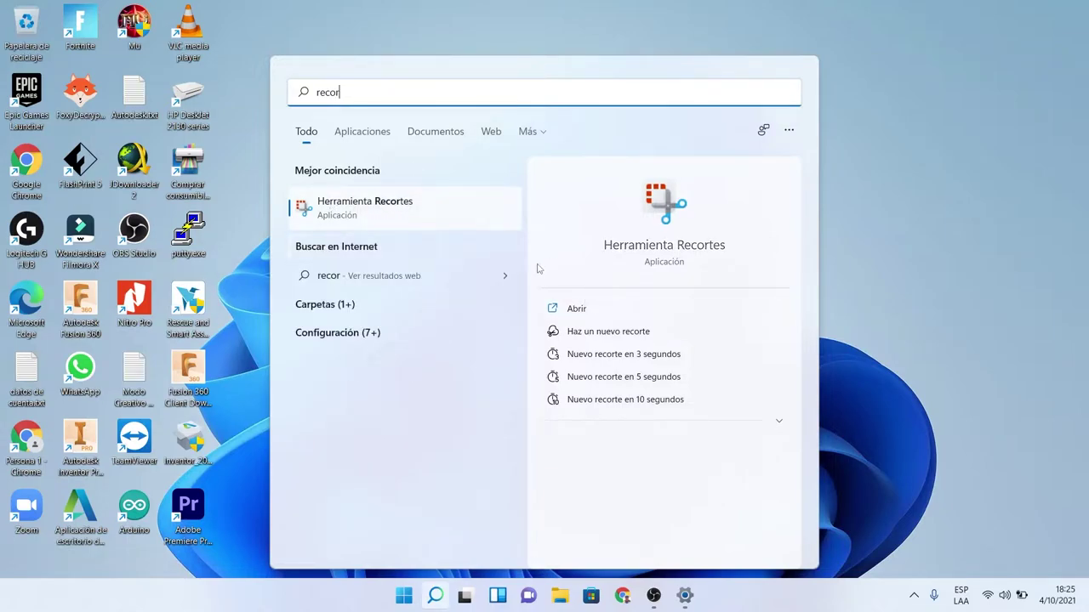
{"action": "left_click", "coordinate": [592, 311]}
{"action": "mouse_move", "coordinate": [401, 21]}
{"action": "left_mouse_down"}
{"action": "mouse_move", "coordinate": [413, 28]}
{"action": "mouse_move", "coordinate": [403, 59]}
{"action": "mouse_move", "coordinate": [404, 22]}
{"action": "left_mouse_up"}
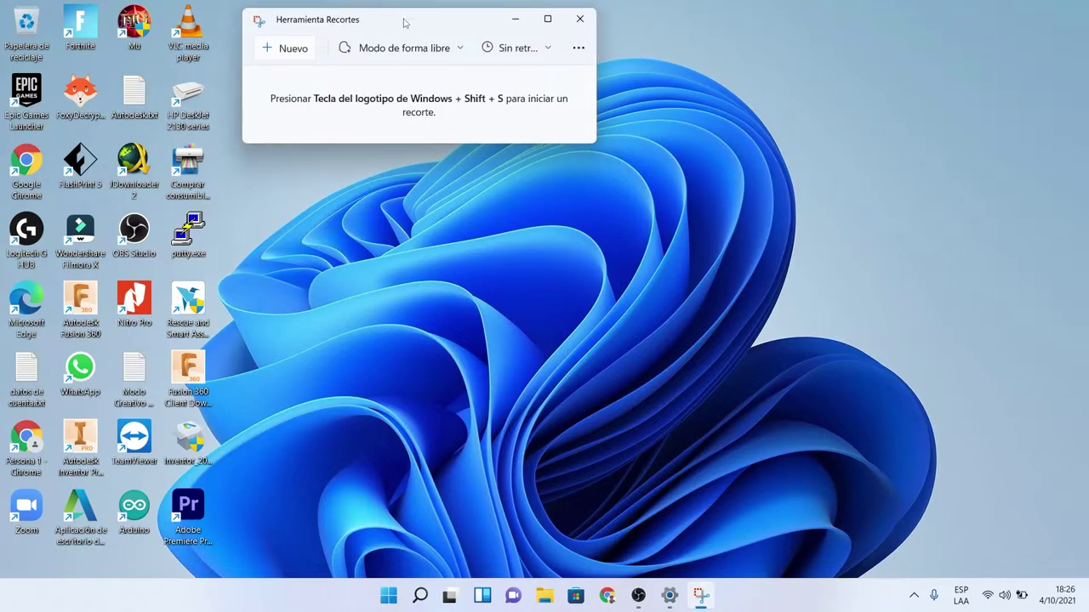
- Switch the snip mode to Modo de rectángulo and capture a wide rectangular area of the desktop wallpaper
{"action": "left_click", "coordinate": [462, 51]}
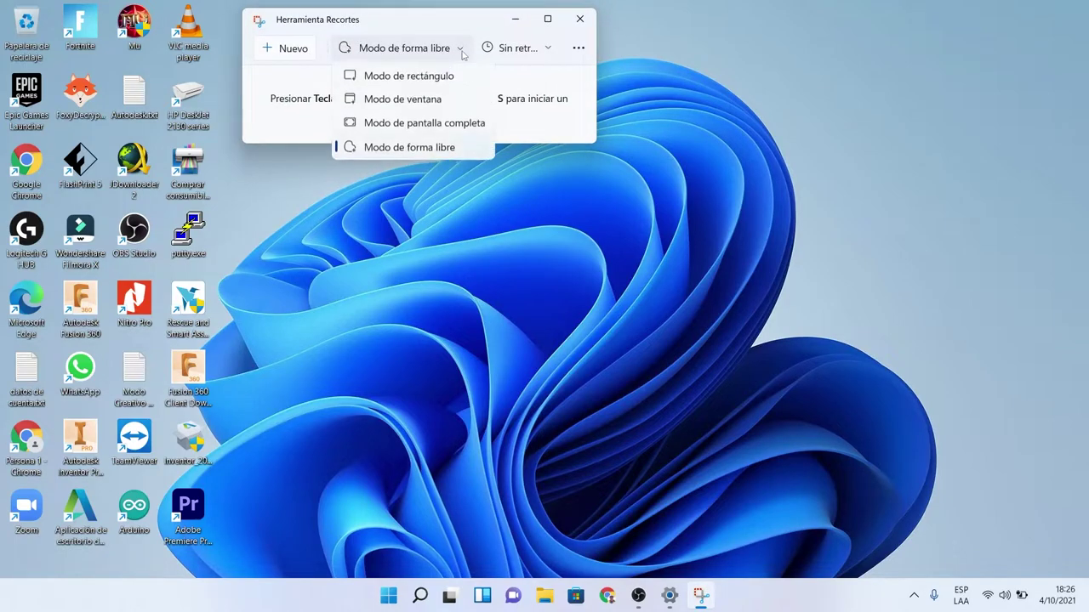
{"action": "left_click", "coordinate": [405, 79]}
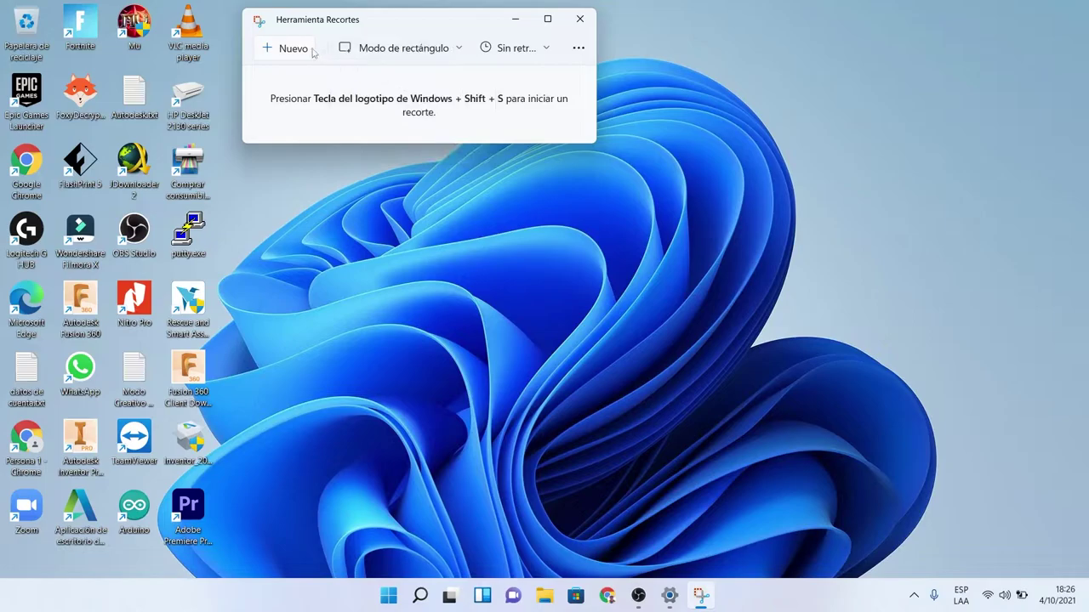
{"action": "left_click", "coordinate": [290, 48]}
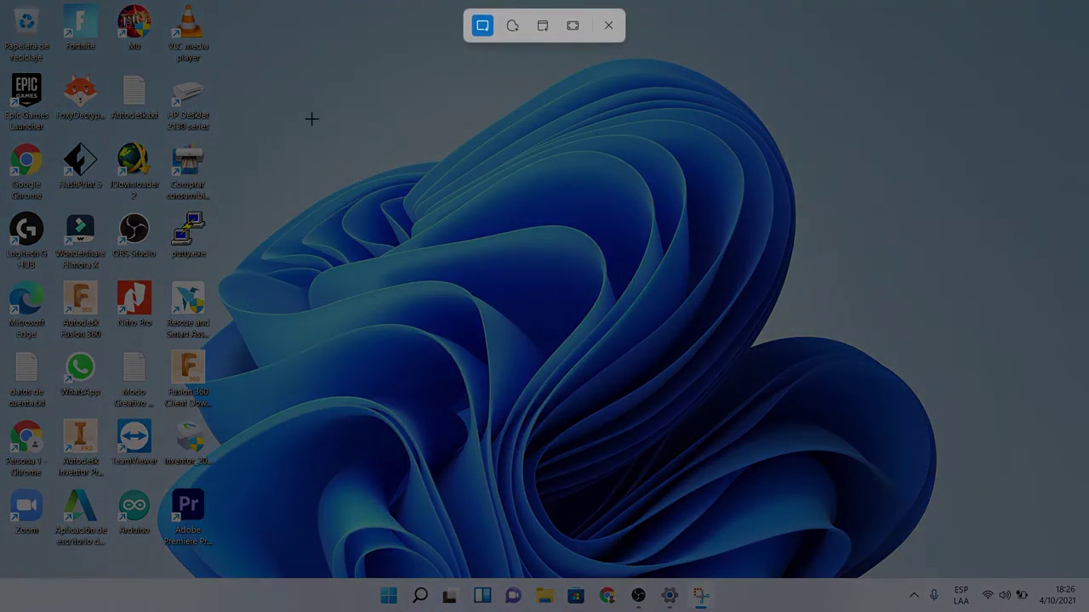
{"action": "left_click_drag", "start_coordinate": [298, 130], "coordinate": [880, 354]}
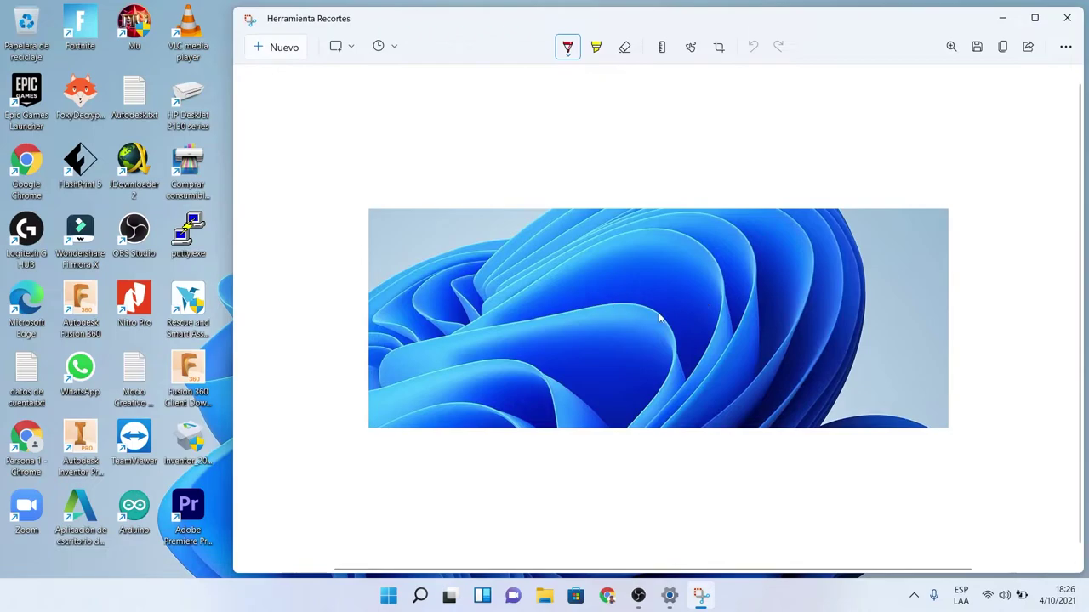
- Switch to Modo de ventana and take a new snip of the desktop
{"action": "left_click", "coordinate": [347, 48]}
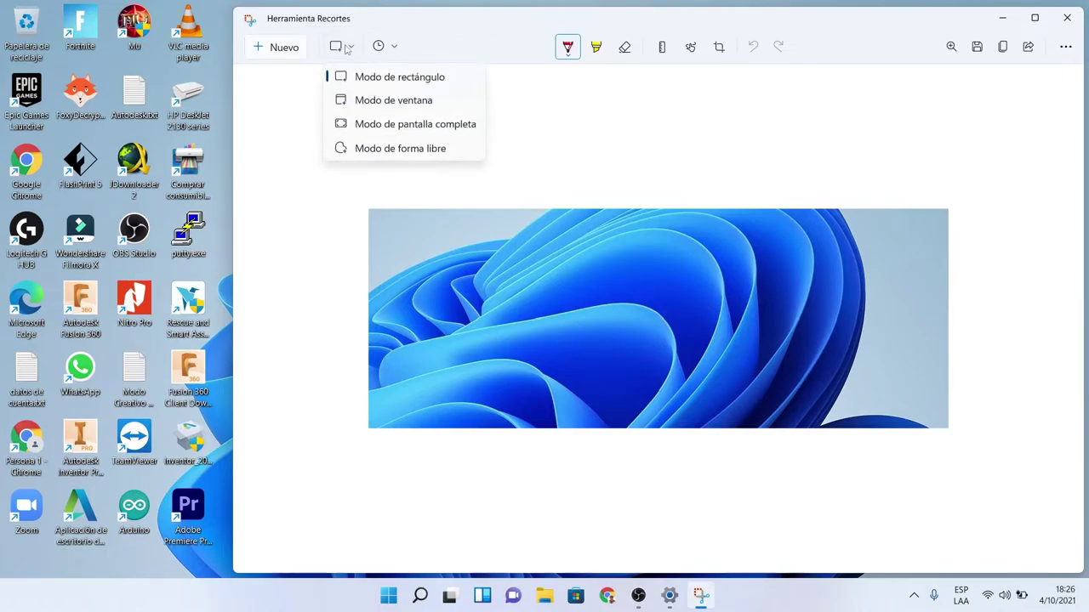
{"action": "left_click", "coordinate": [391, 102]}
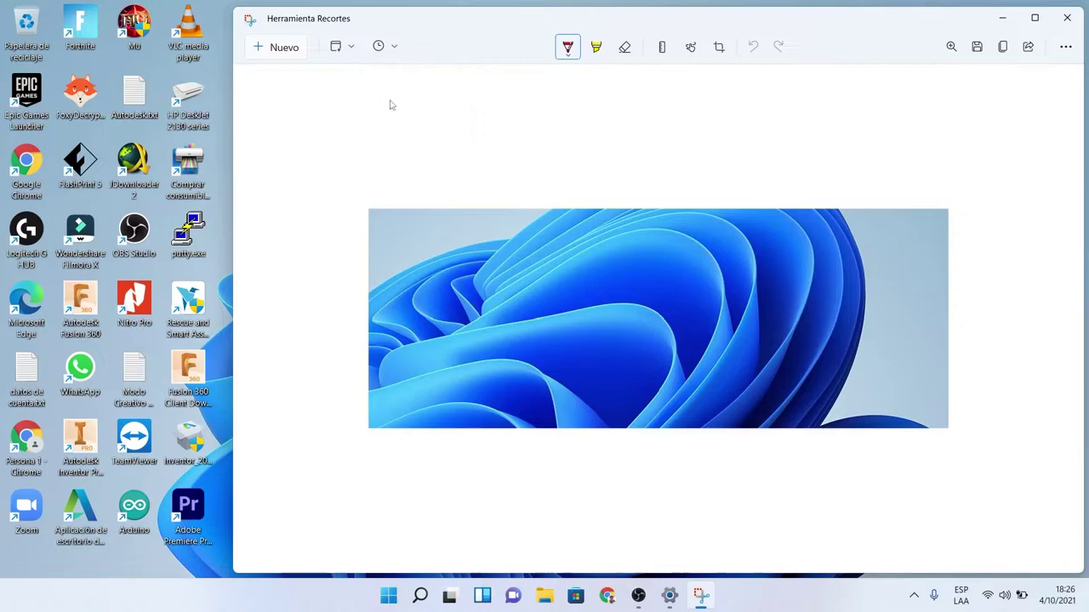
{"action": "left_click", "coordinate": [284, 48]}
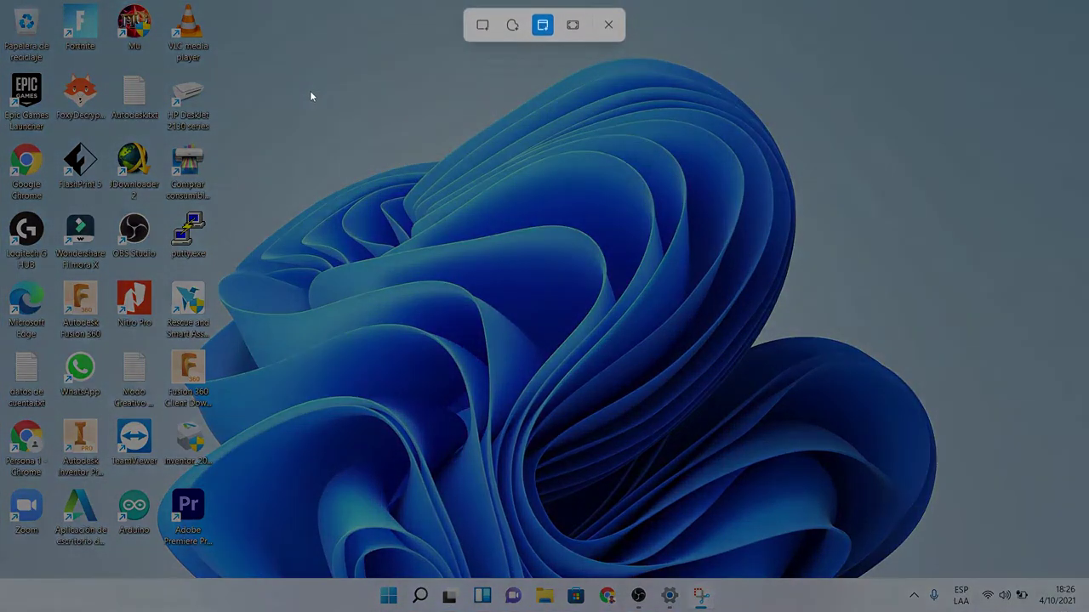
{"action": "left_click", "coordinate": [435, 146]}
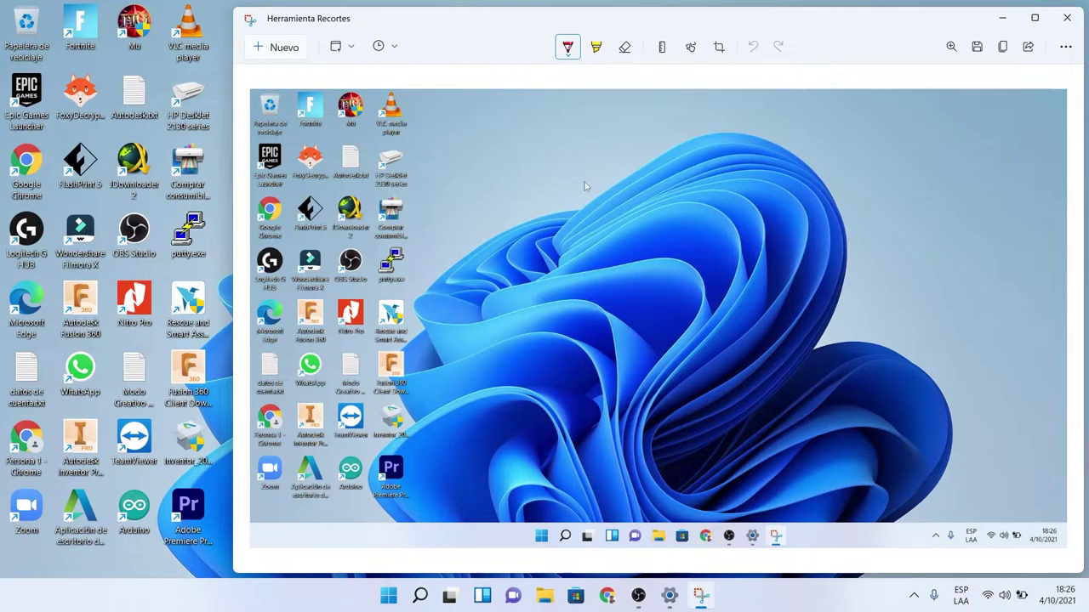
- Switch to Modo de pantalla completa and take a new snip of the whole screen
{"action": "left_click", "coordinate": [343, 46]}
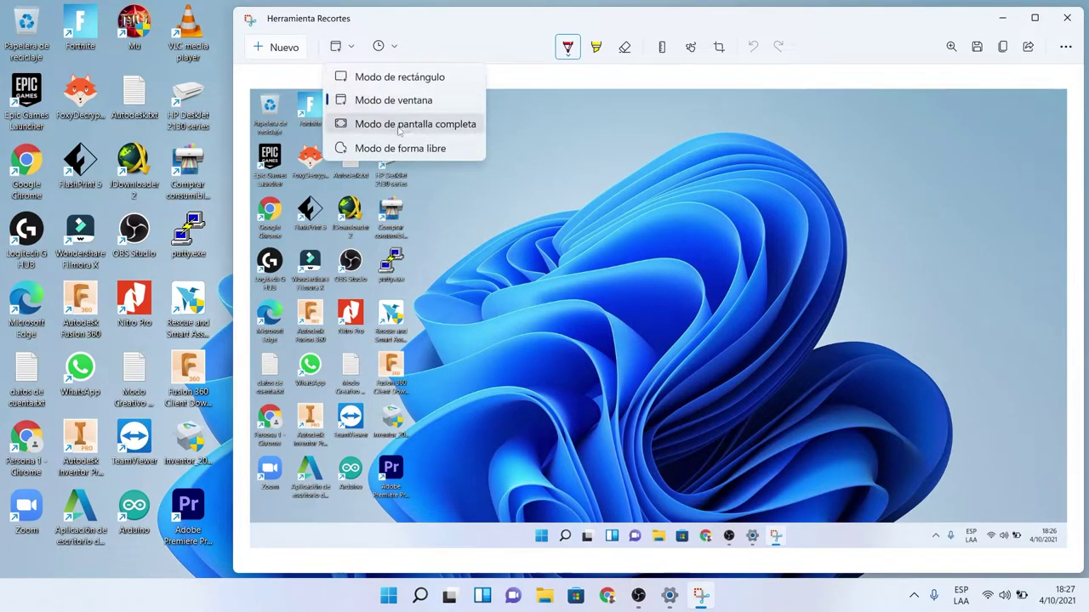
{"action": "left_click", "coordinate": [436, 126]}
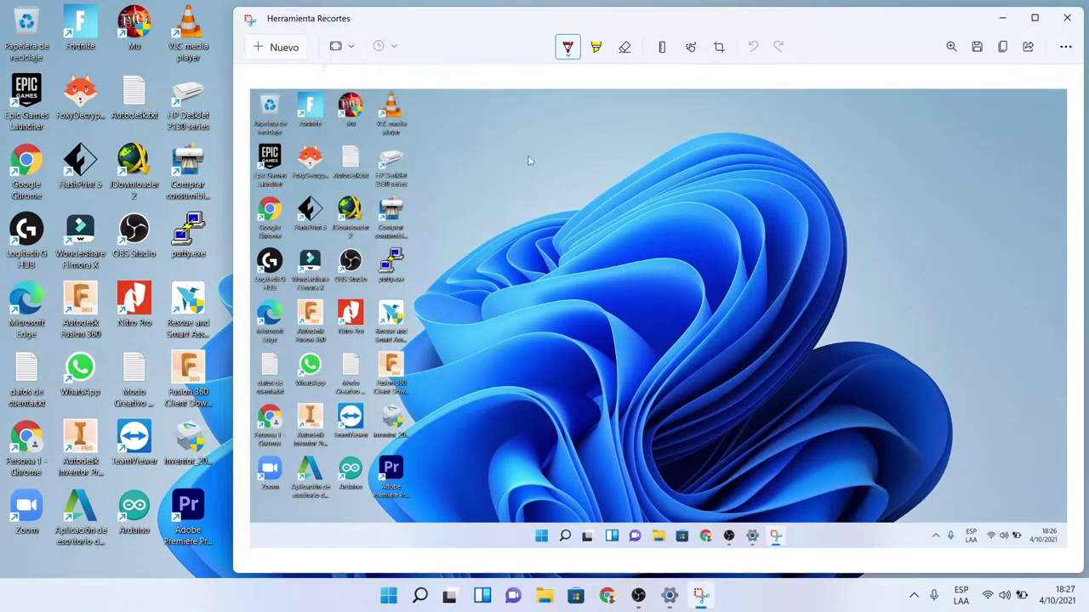
{"action": "left_click", "coordinate": [281, 48]}
- Switch to Modo de forma libre, capture an irregular area of the wallpaper, and close Herramienta Recortes
{"action": "left_click", "coordinate": [349, 46]}
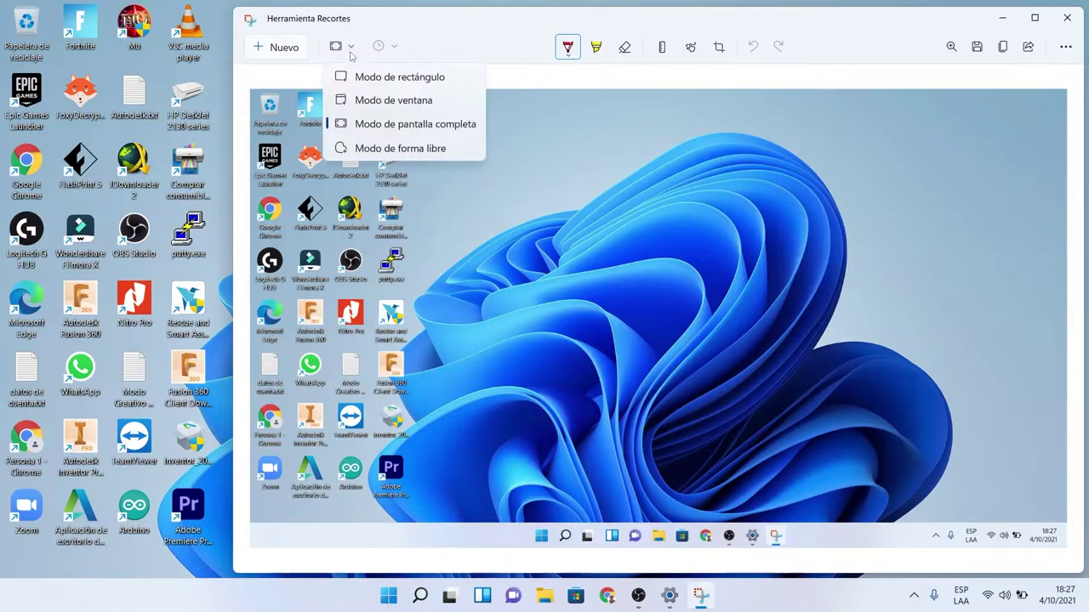
{"action": "left_click", "coordinate": [416, 151]}
{"action": "left_click", "coordinate": [281, 49]}
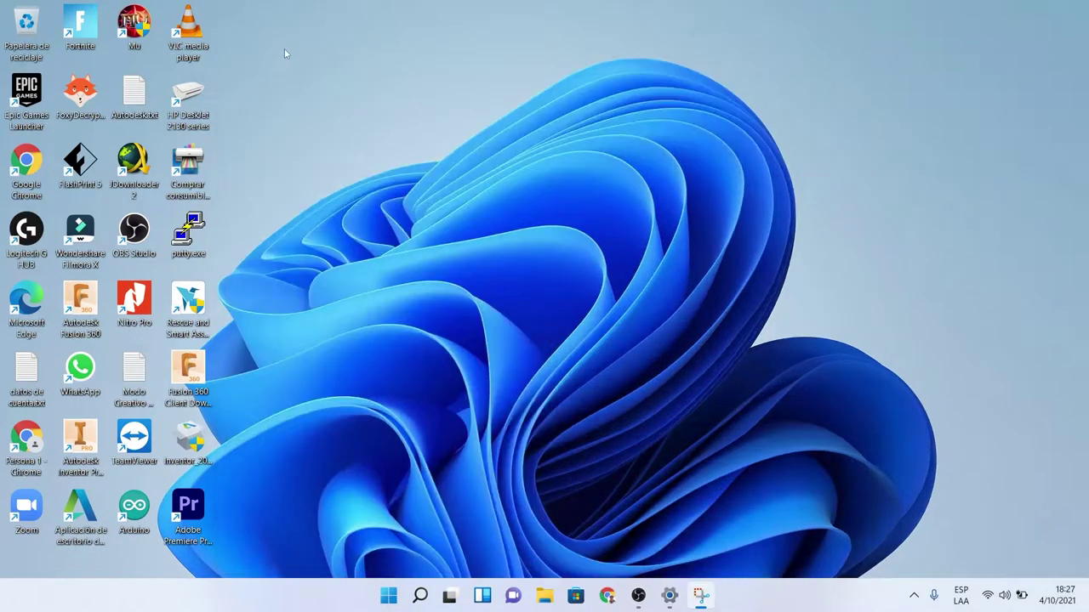
{"action": "mouse_move", "coordinate": [382, 164]}
{"action": "left_mouse_down"}
{"action": "mouse_move", "coordinate": [668, 224]}
{"action": "mouse_move", "coordinate": [890, 481]}
{"action": "mouse_move", "coordinate": [294, 343]}
{"action": "mouse_move", "coordinate": [353, 128]}
{"action": "mouse_move", "coordinate": [532, 61]}
{"action": "mouse_move", "coordinate": [656, 170]}
{"action": "left_mouse_up"}
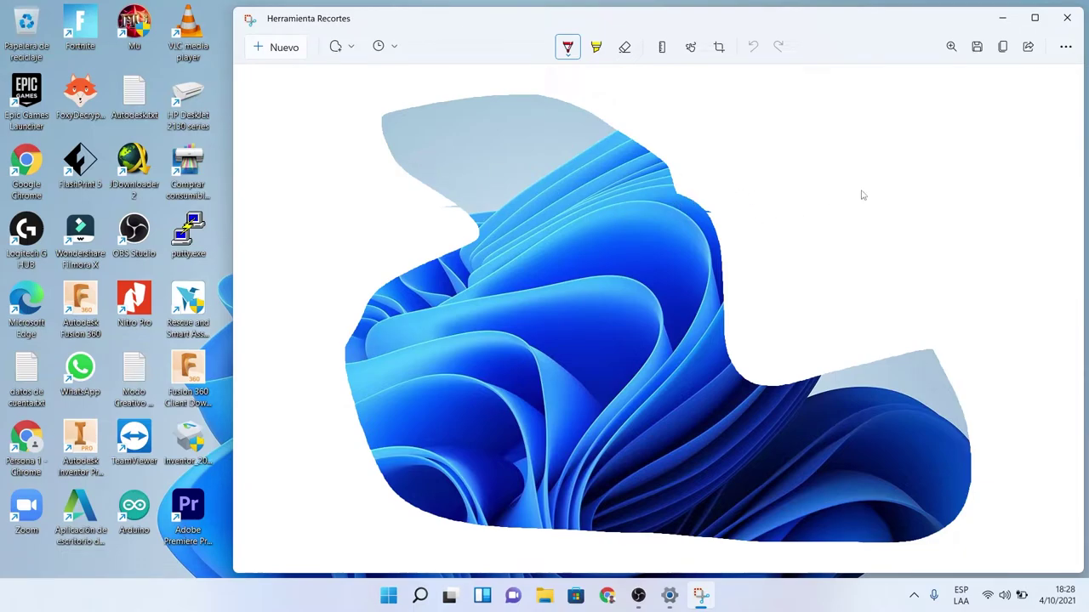
{"action": "left_click", "coordinate": [1067, 19]}
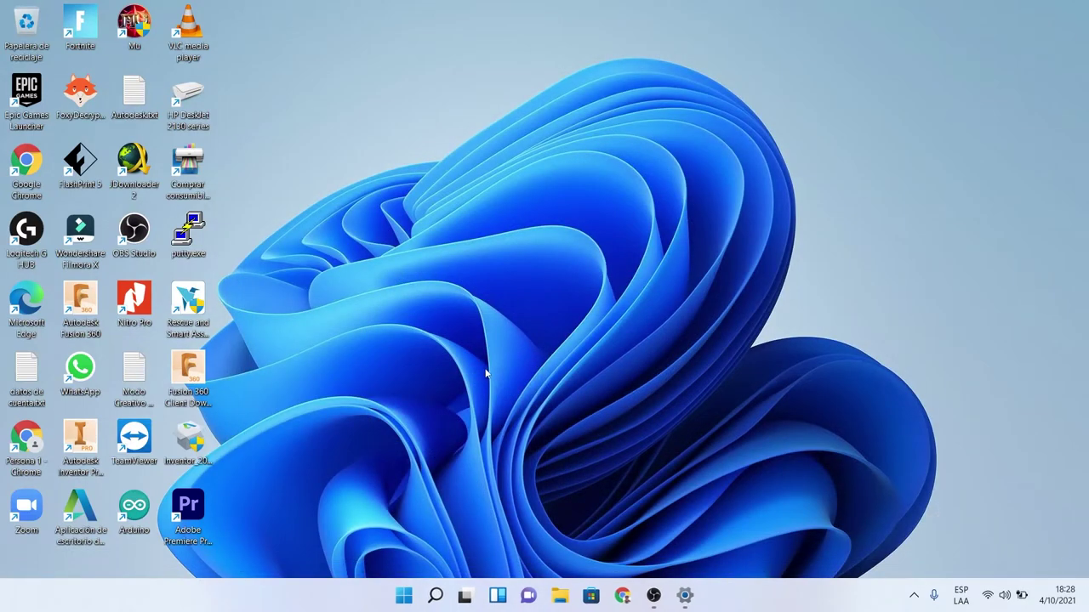
- Find Herramienta Recortes again by searching "recor", open it to read its snip shortcut, and close it
{"action": "left_click", "coordinate": [405, 597]}
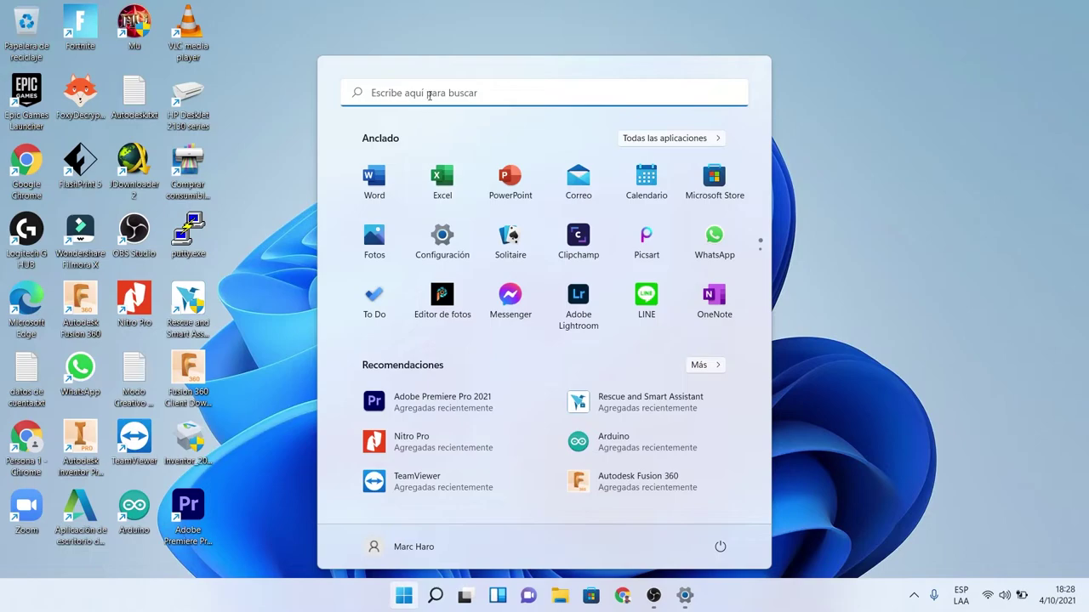
{"action": "left_click", "coordinate": [429, 93]}
{"action": "type", "text": "recor"}
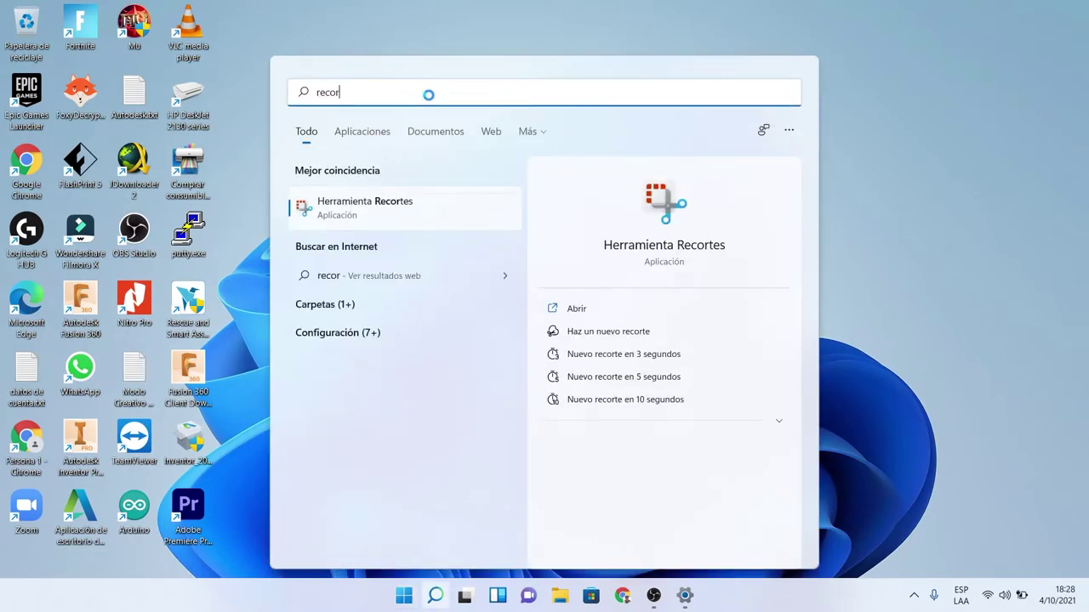
{"action": "left_click", "coordinate": [582, 313]}
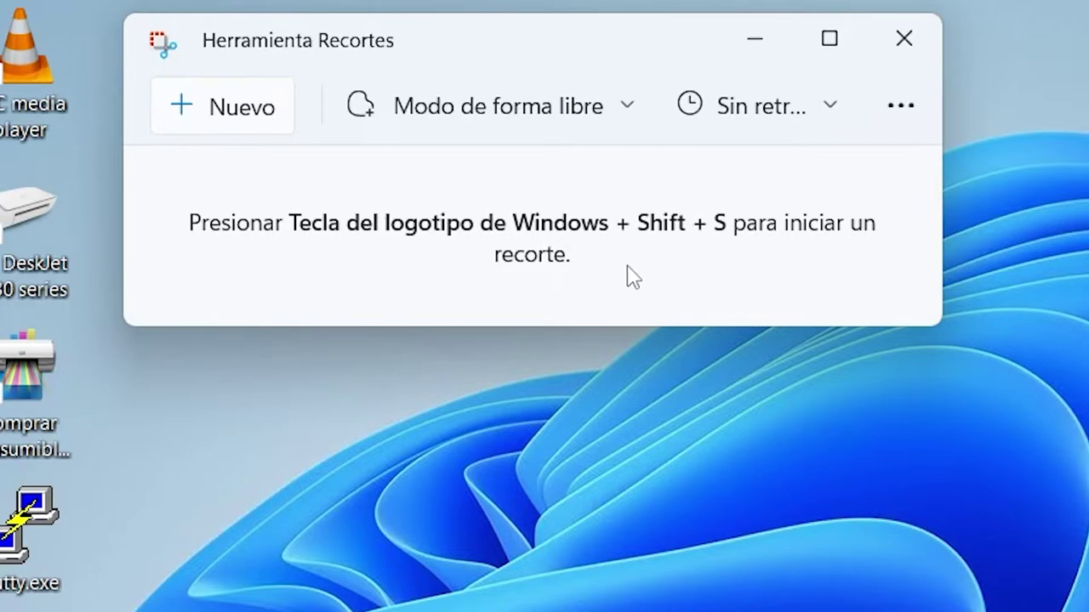
{"action": "left_click", "coordinate": [900, 39]}
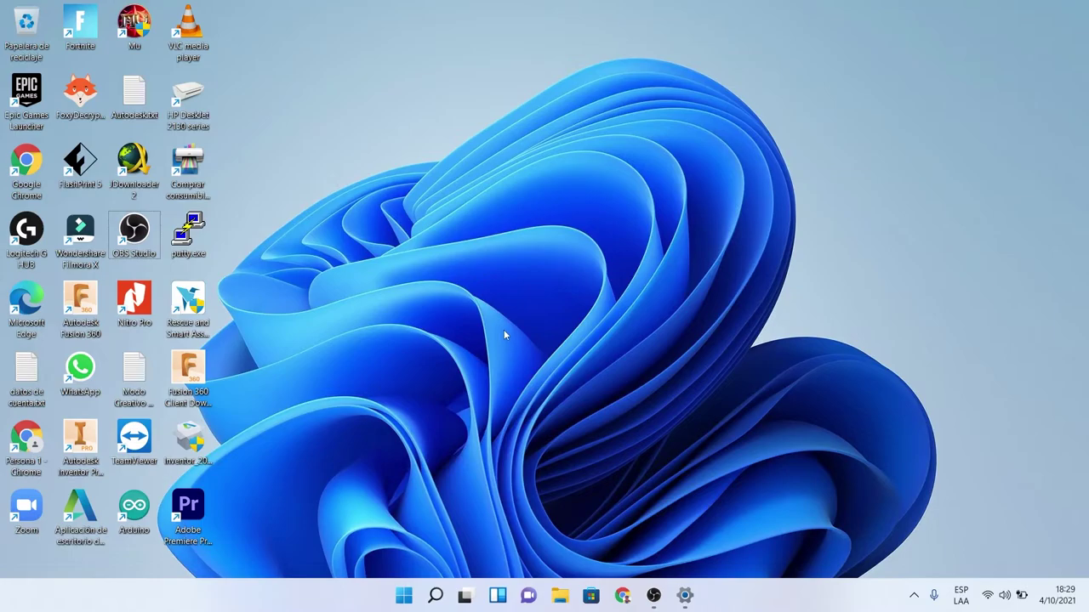
- Start a screen snip directly from the desktop and outline a free-form area of the wallpaper
{"action": "key", "text": "super+shift+s"}
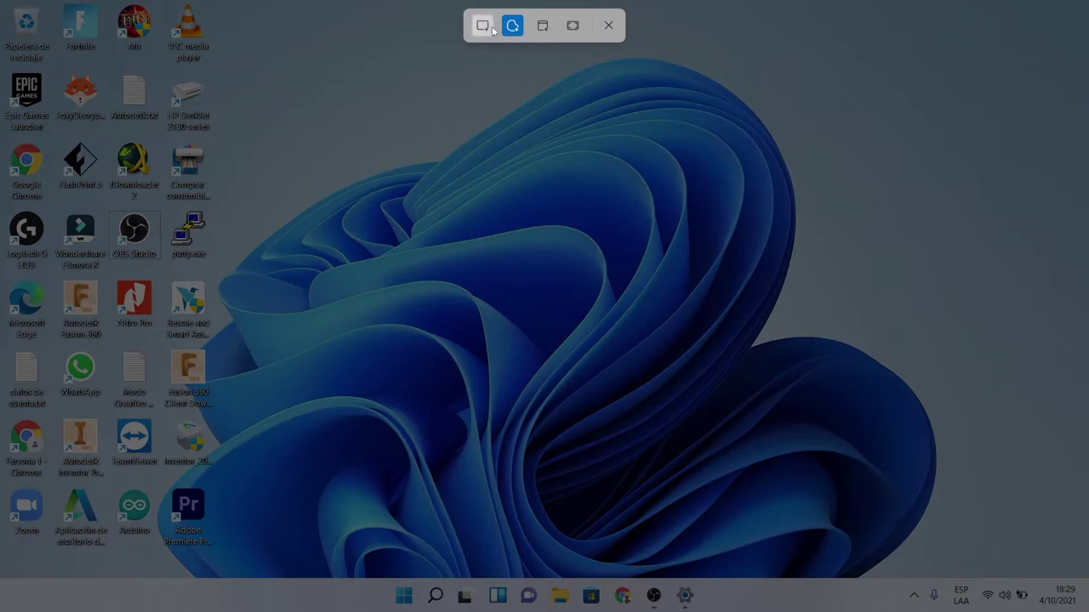
{"action": "mouse_move", "coordinate": [415, 162]}
{"action": "left_mouse_down"}
{"action": "mouse_move", "coordinate": [712, 207]}
{"action": "mouse_move", "coordinate": [417, 415]}
{"action": "mouse_move", "coordinate": [380, 175]}
{"action": "left_mouse_up"}
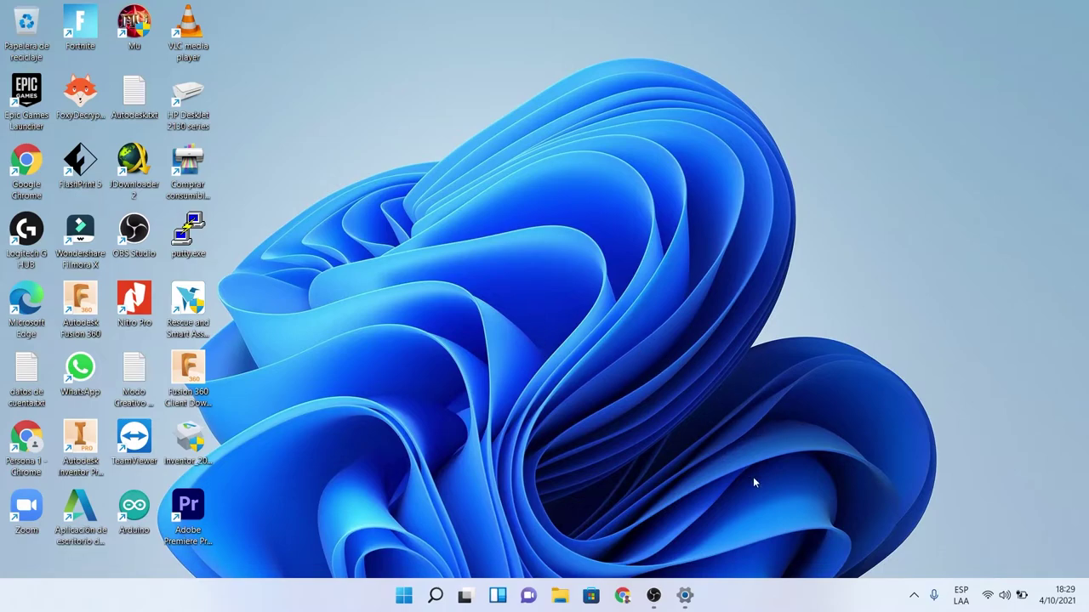
- In the Fecha y hora settings, change the system month to noviembre, turn on Ajustar hora automáticamente, and close Configuración
{"action": "left_click", "coordinate": [685, 596]}
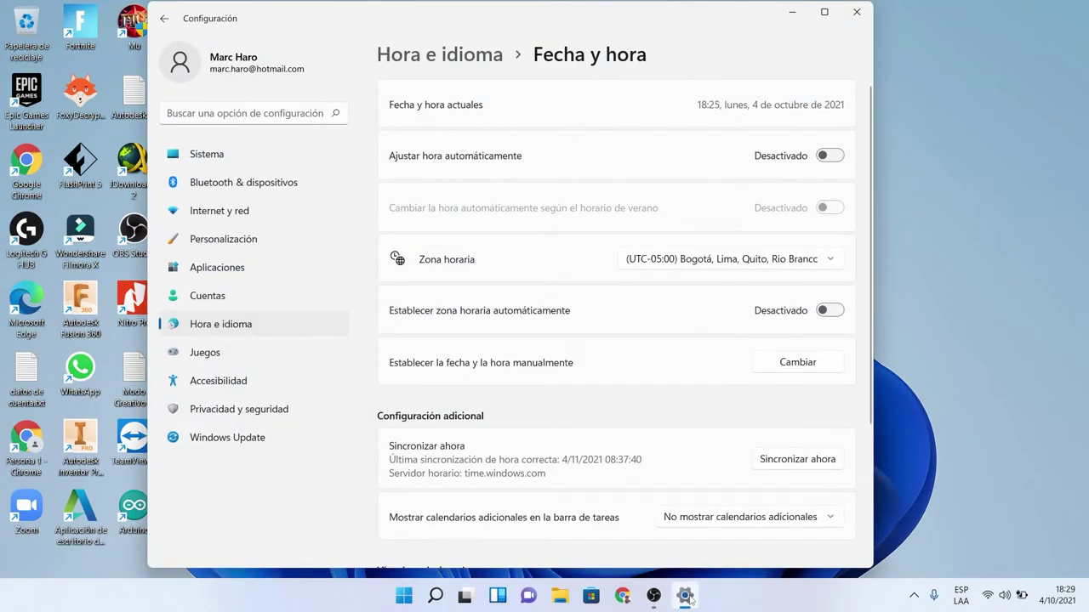
{"action": "left_click", "coordinate": [808, 366]}
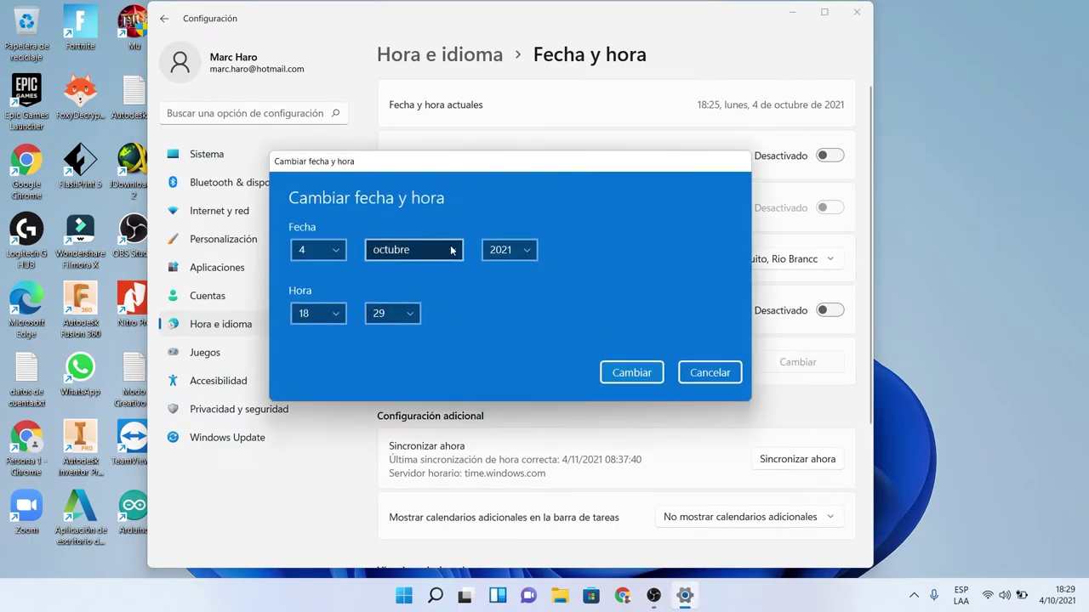
{"action": "left_click", "coordinate": [451, 249]}
{"action": "left_click", "coordinate": [418, 273]}
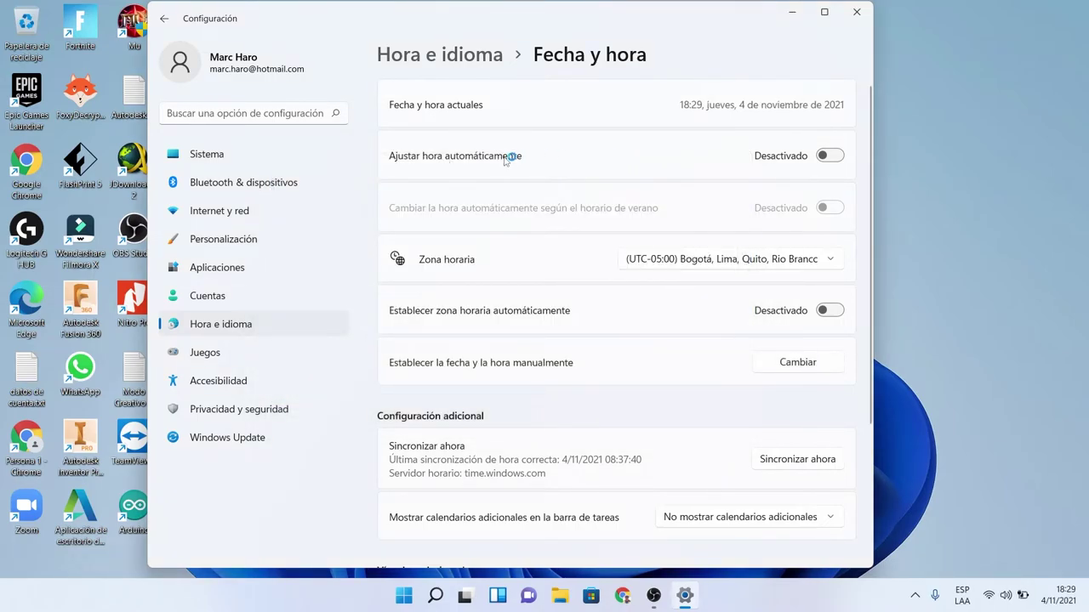
{"action": "left_click", "coordinate": [829, 157]}
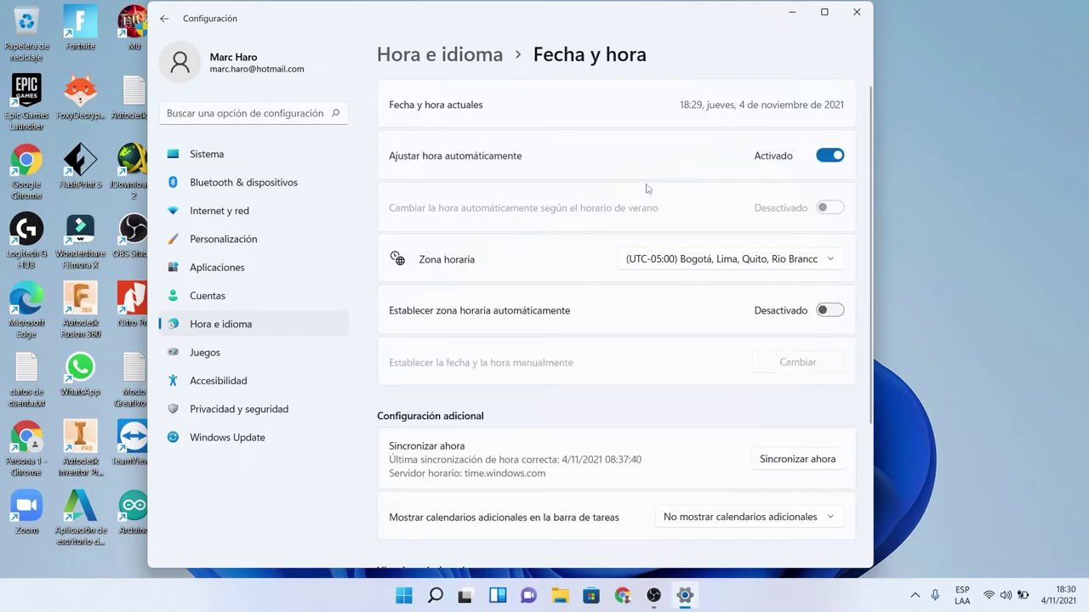
{"action": "left_click", "coordinate": [857, 13]}
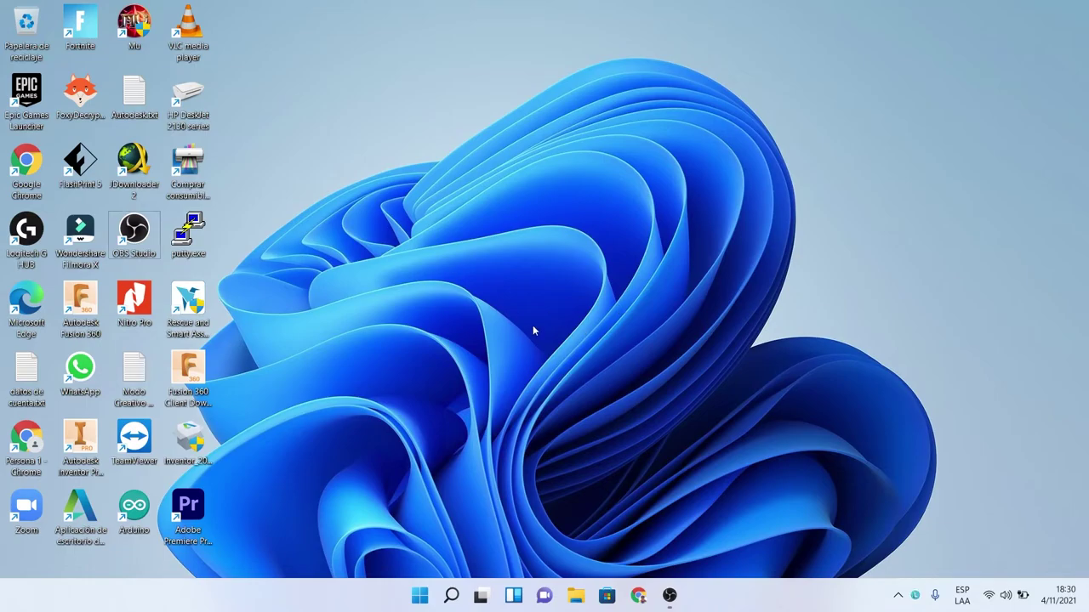
- Capture a free-form area of the wallpaper directly from the desktop, followed by a full-screen snip
{"action": "key", "text": "super+shift+s"}
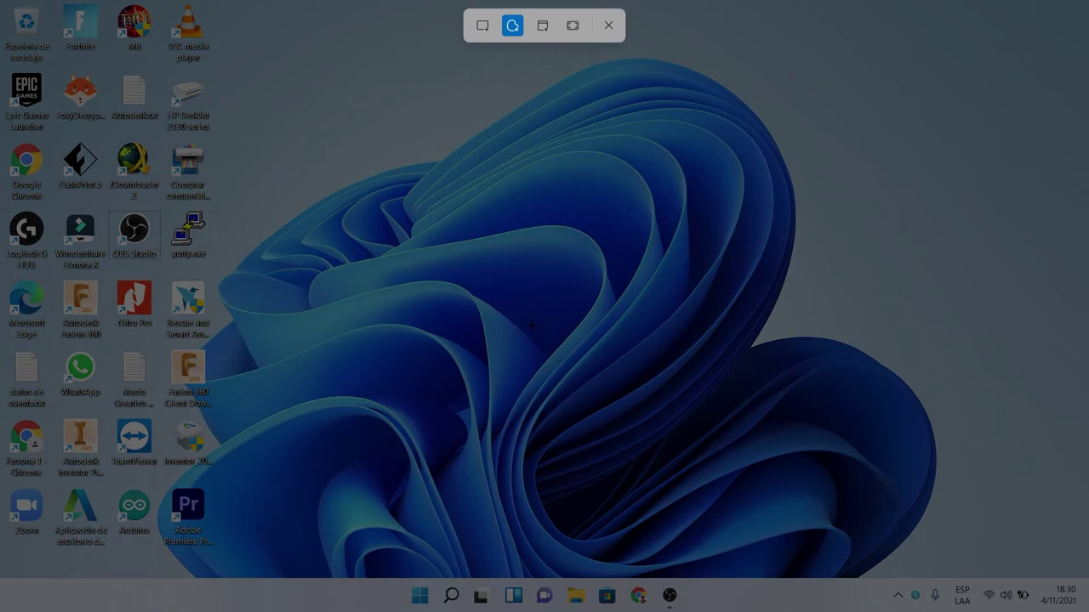
{"action": "mouse_move", "coordinate": [420, 146]}
{"action": "left_mouse_down"}
{"action": "mouse_move", "coordinate": [496, 148]}
{"action": "mouse_move", "coordinate": [409, 413]}
{"action": "mouse_move", "coordinate": [264, 212]}
{"action": "mouse_move", "coordinate": [370, 128]}
{"action": "mouse_move", "coordinate": [420, 146]}
{"action": "left_mouse_up"}
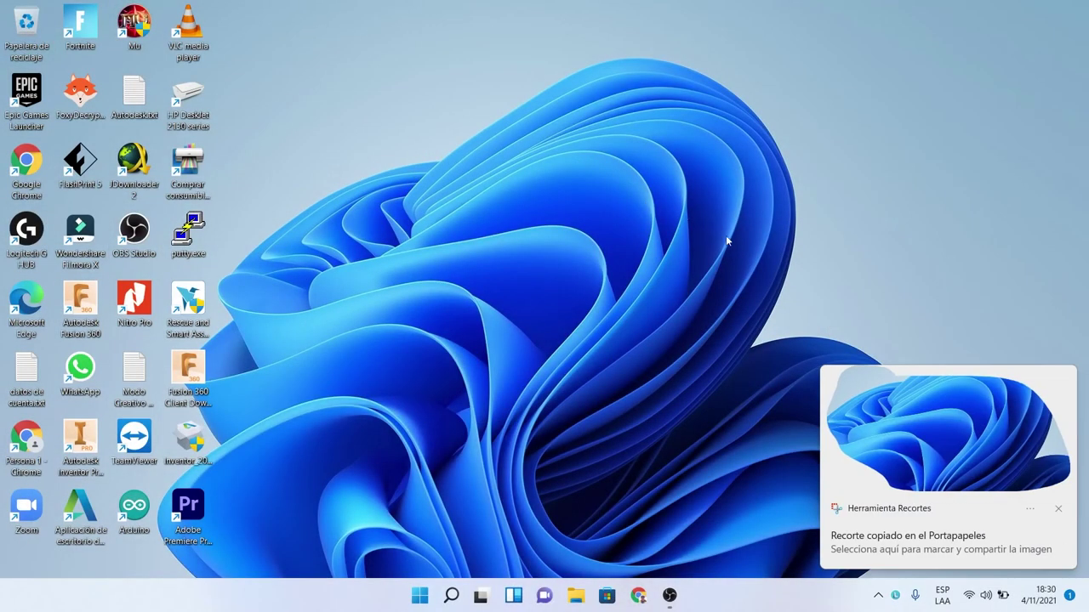
{"action": "key", "text": "super+shift+s"}
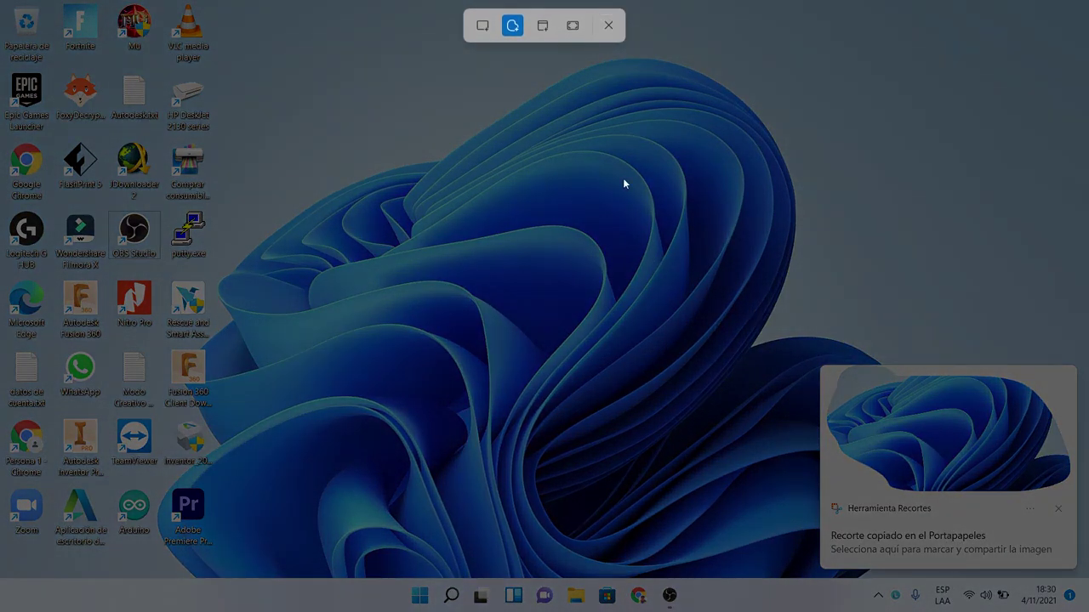
{"action": "left_click", "coordinate": [571, 26]}
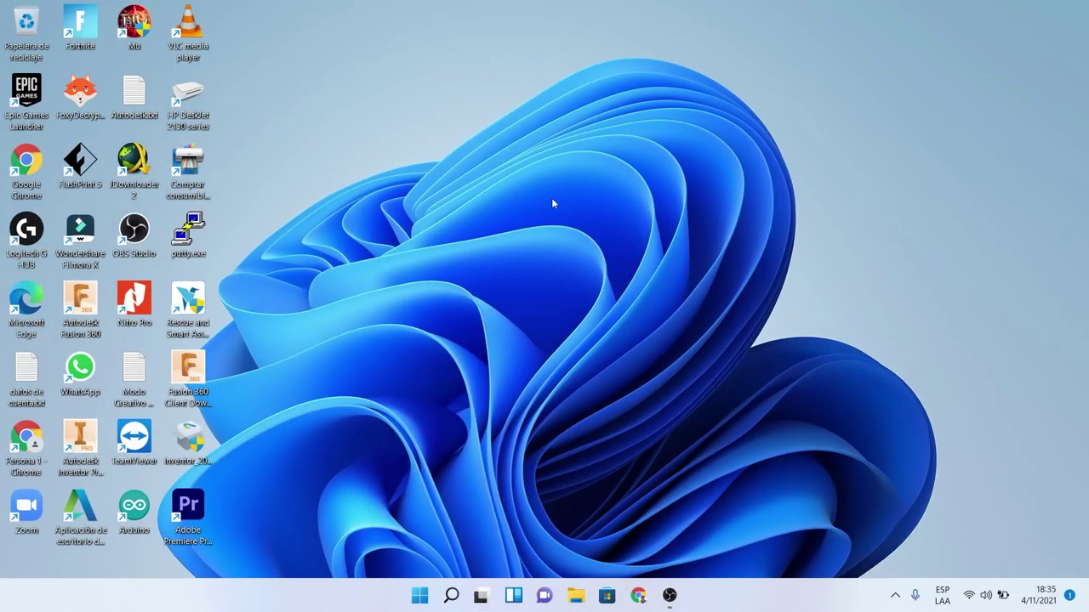